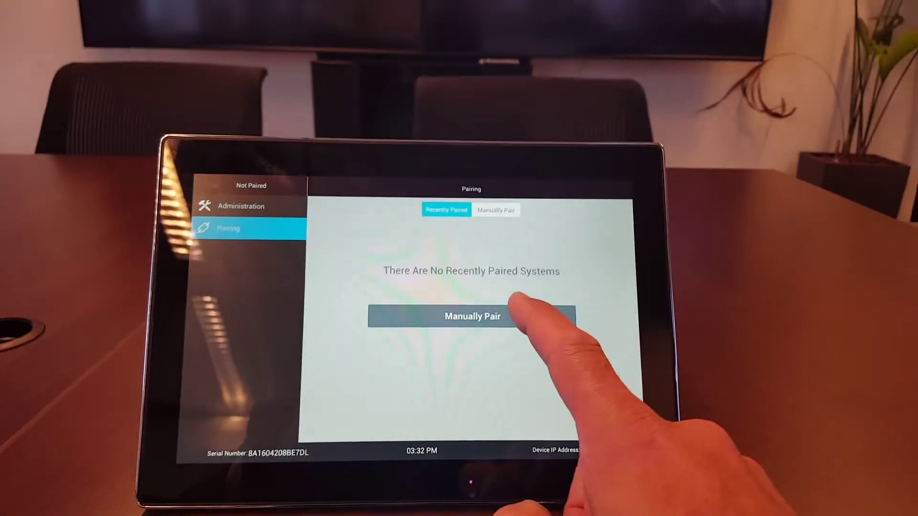
# - Manually pair the panel with device address 10.253.4.127 using admin ID admin
pyautogui.click(501, 293)
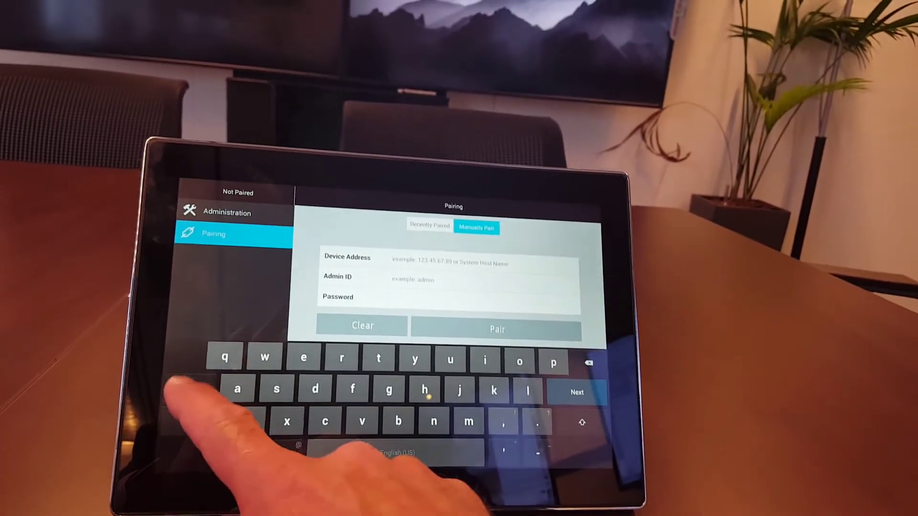
pyautogui.click(182, 377)
pyautogui.write('10')
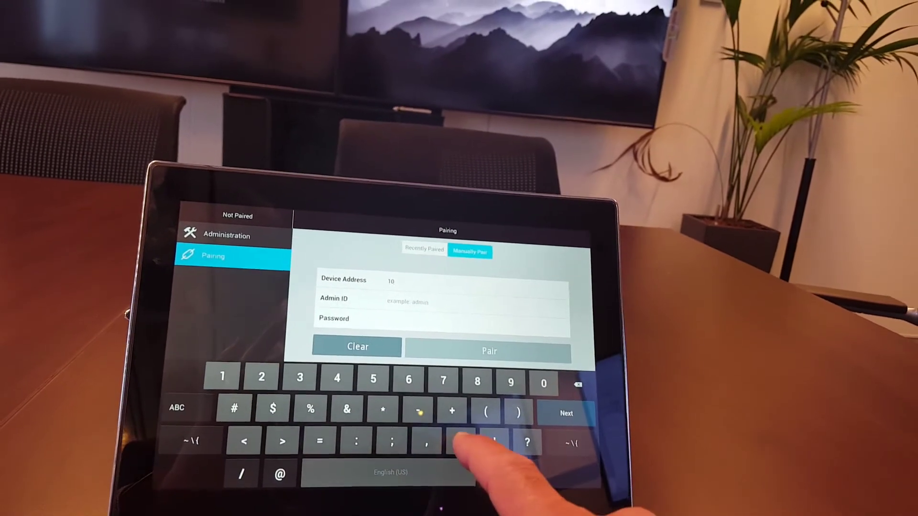
pyautogui.write('.253.4.127')
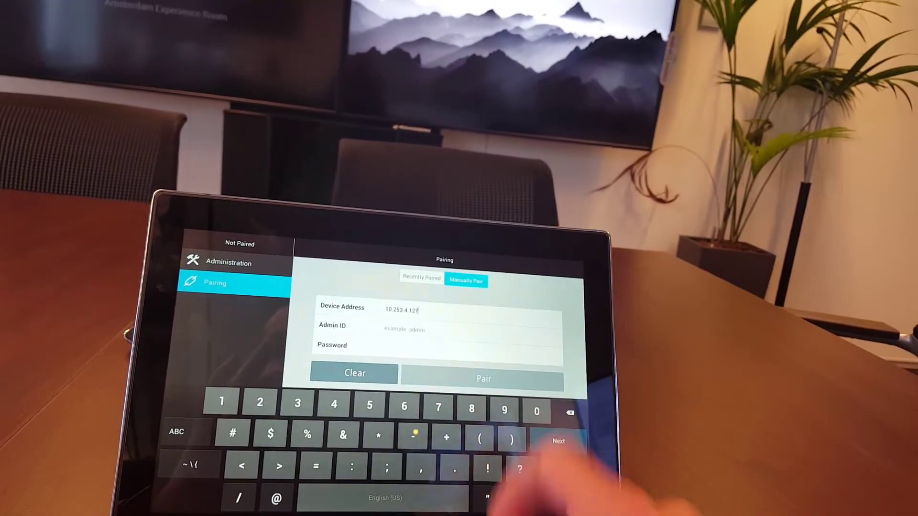
pyautogui.click(430, 328)
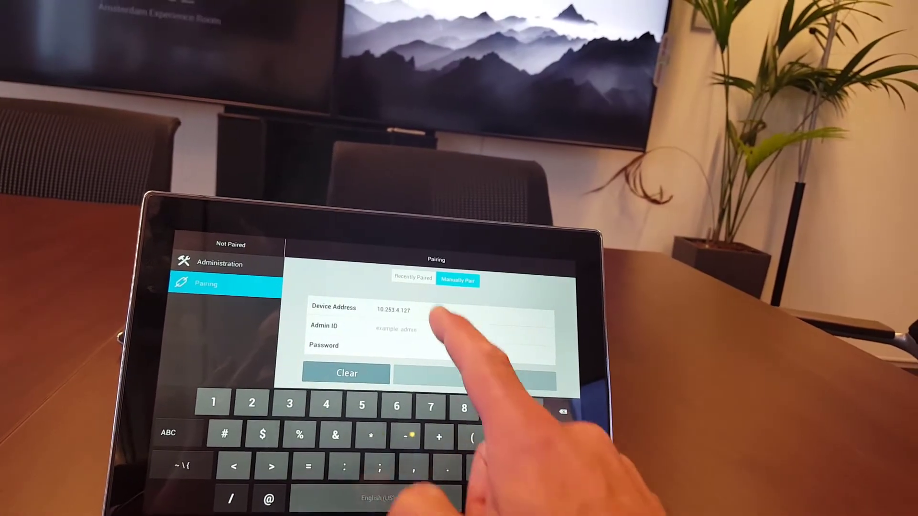
pyautogui.write('adm')
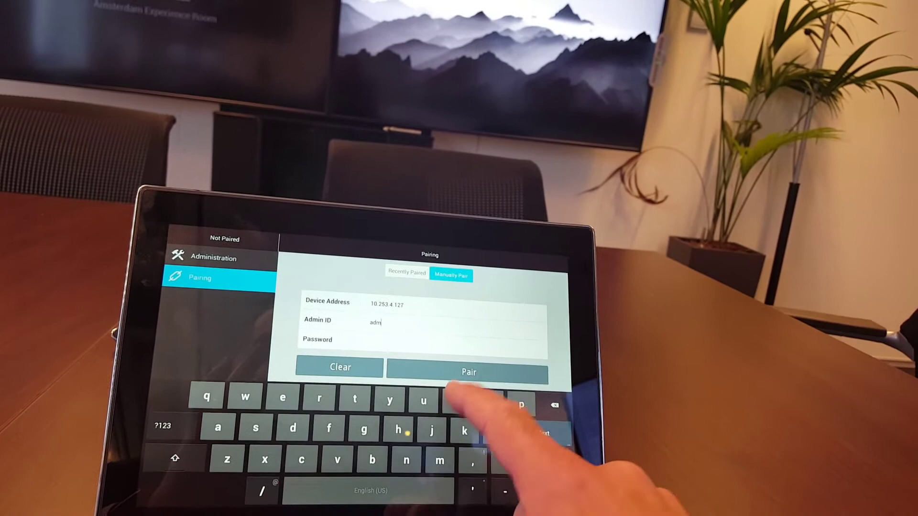
pyautogui.write('in')
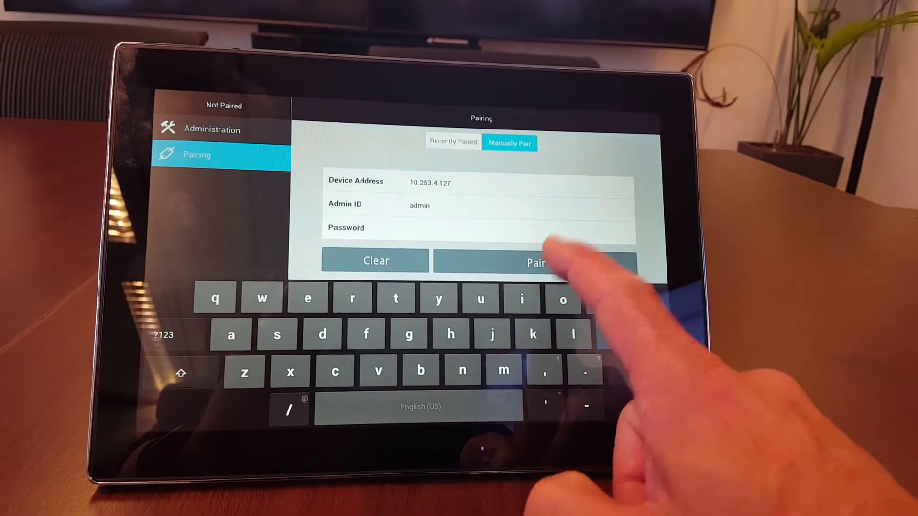
pyautogui.click(559, 270)
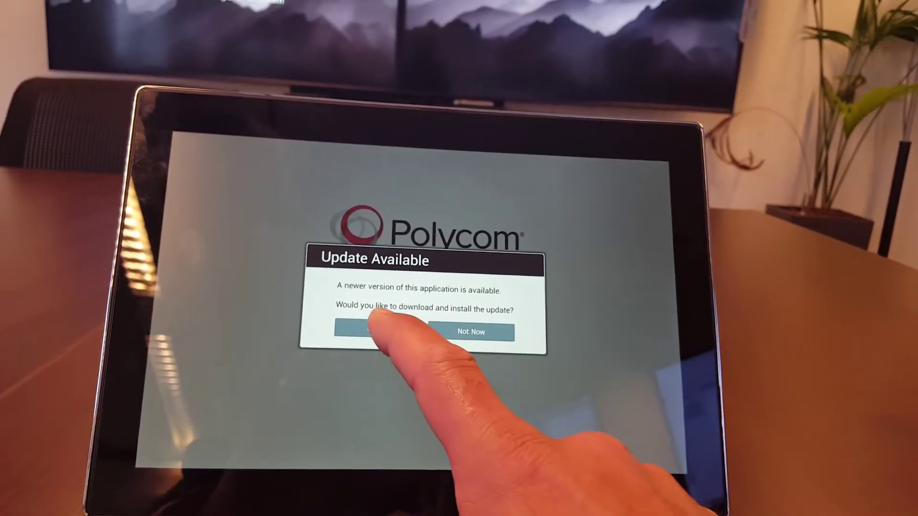
# - Accept the offered RealPresence Touch application update and let the app restart
pyautogui.click(392, 299)
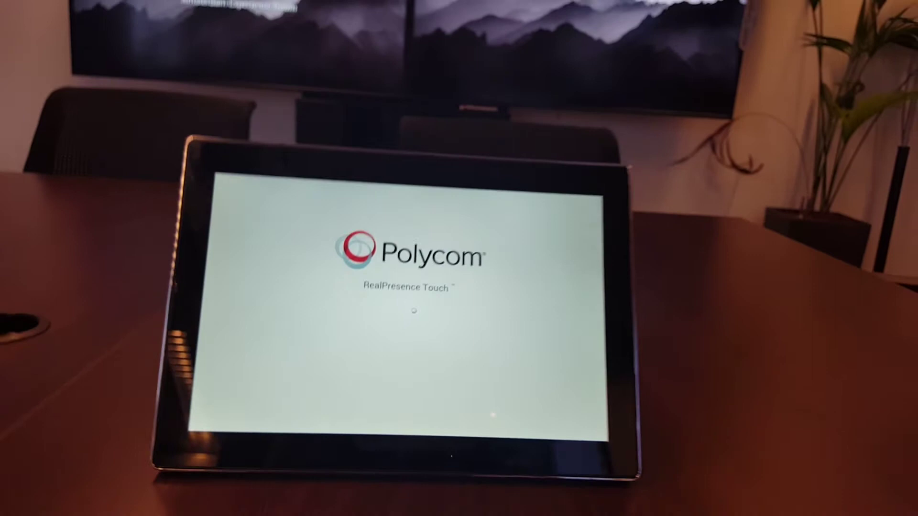